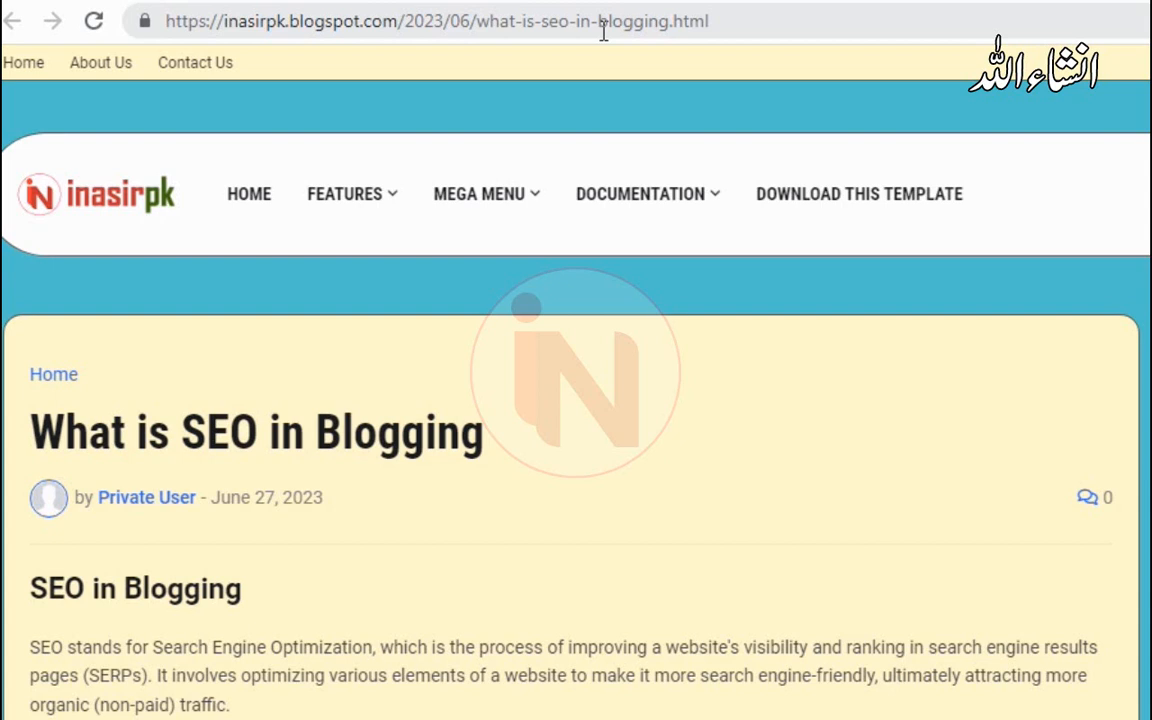
- Copy the live post's URL and open the post "What is SEO in Blogging" for editing in Blogger
drag(722, 20, 140, 5)
key(ctrl+c)
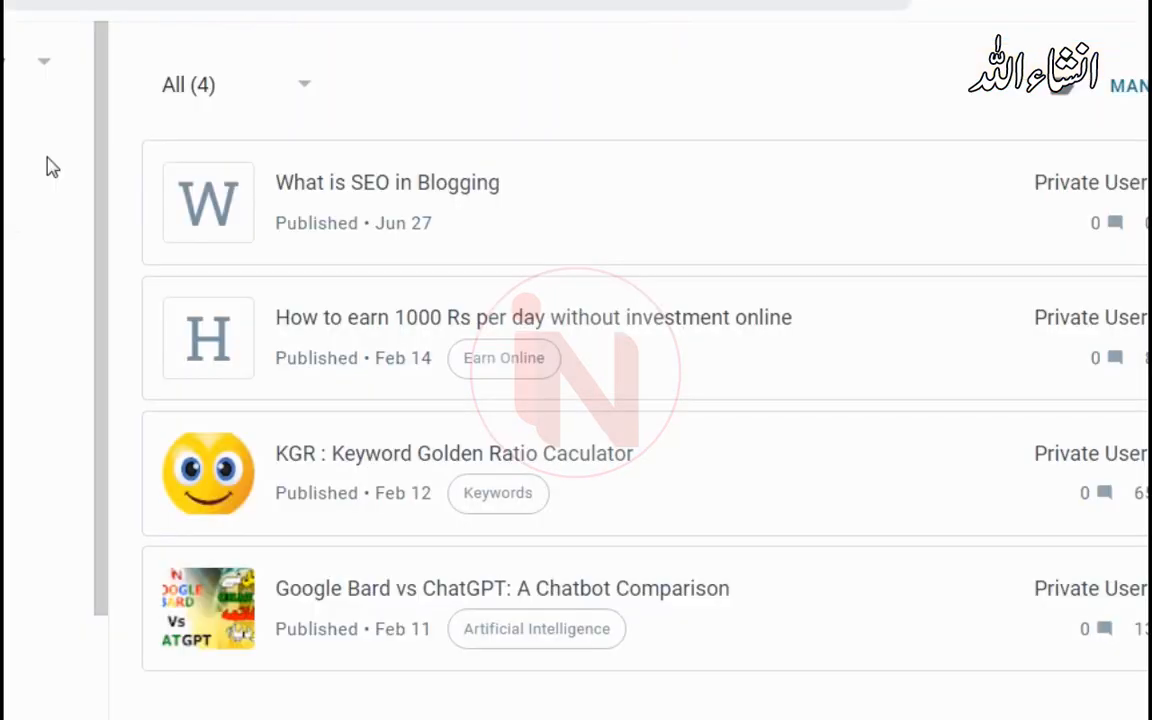
mouse_move(321, 213)
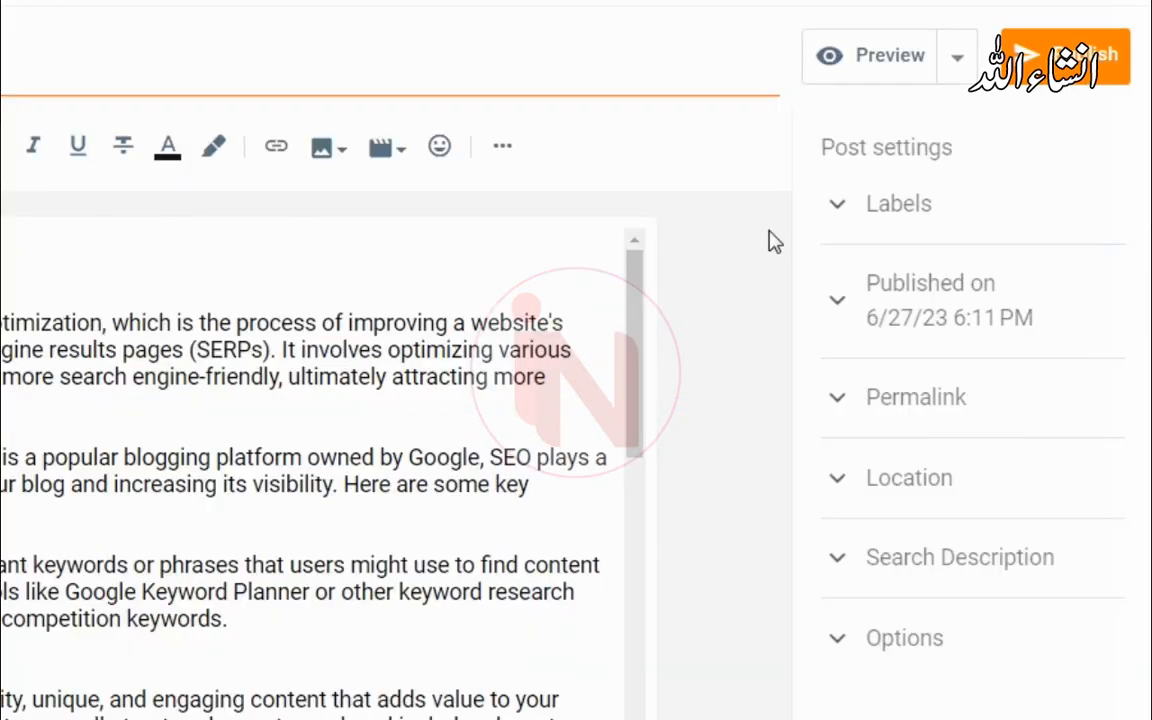
- Switch the post to a custom permalink, shorten it to what-seo-blogging, and publish the change
click(908, 408)
scroll(1040, 485, down, 1)
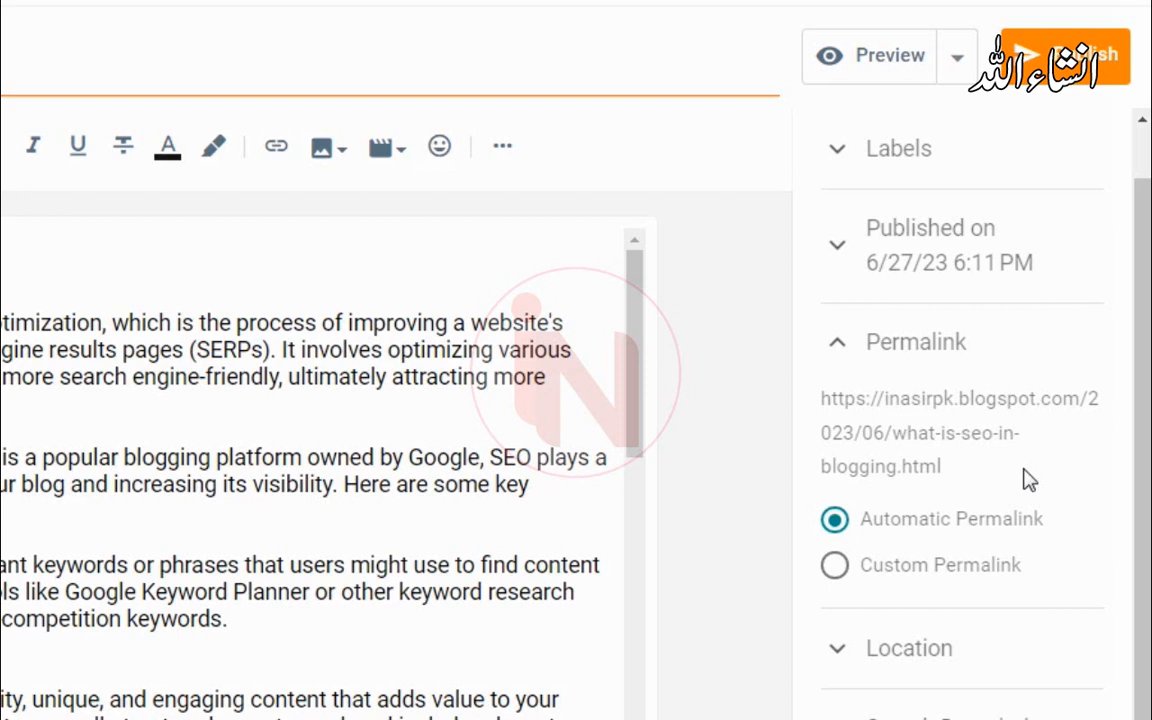
click(835, 568)
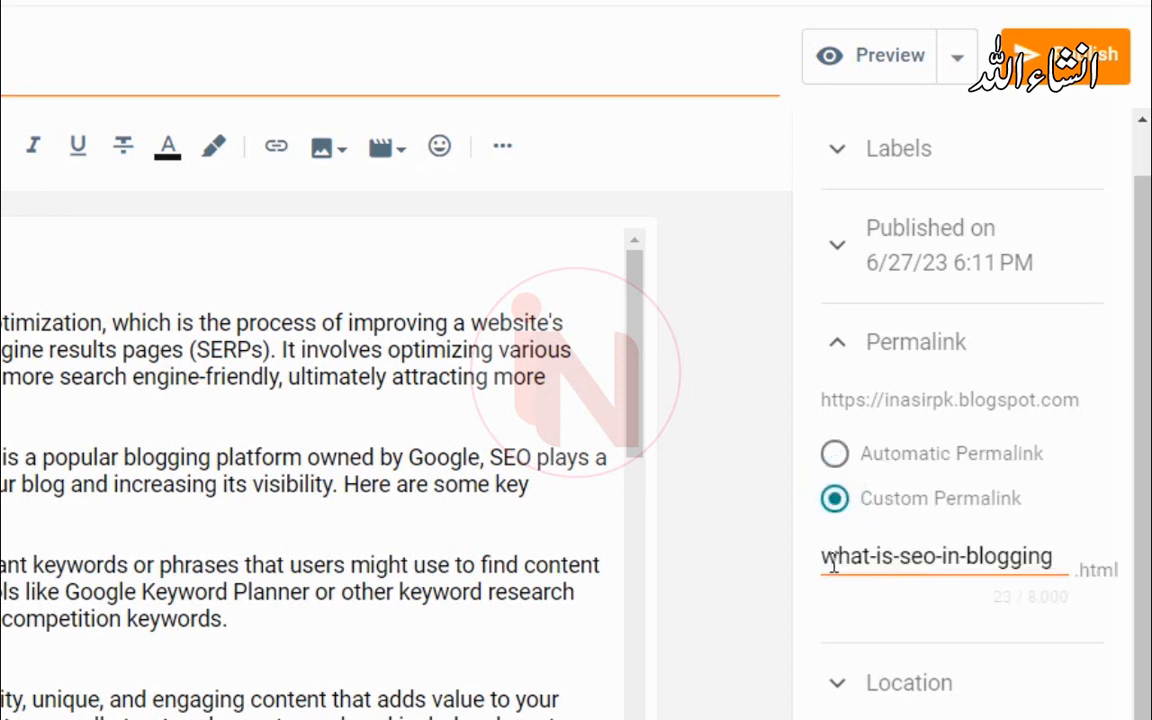
click(896, 556)
key(BackSpace)
key(BackSpace)
key(BackSpace)
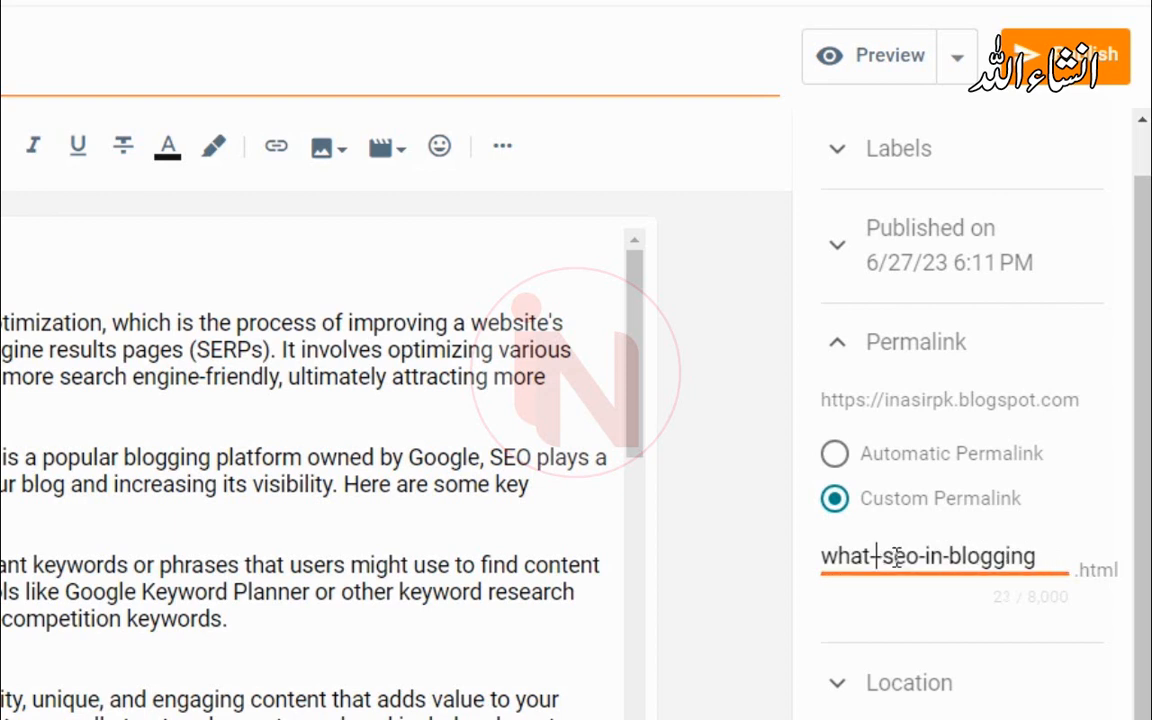
key(BackSpace)
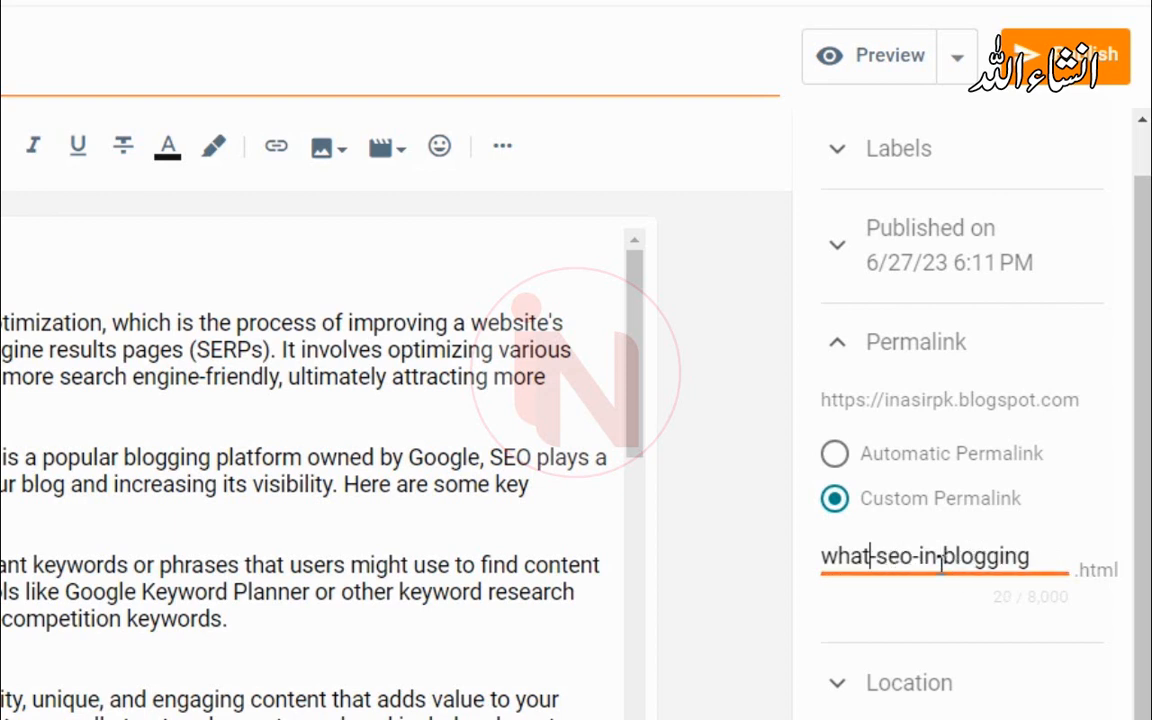
key(BackSpace)
key(BackSpace)
key(BackSpace)
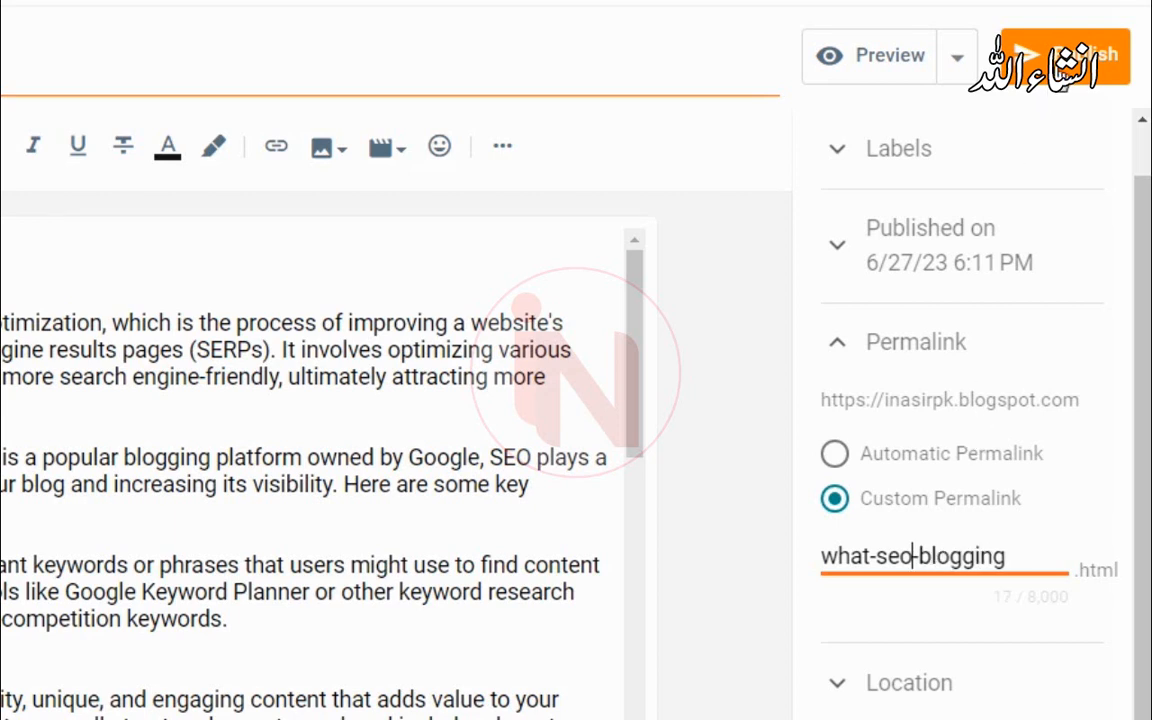
click(1065, 56)
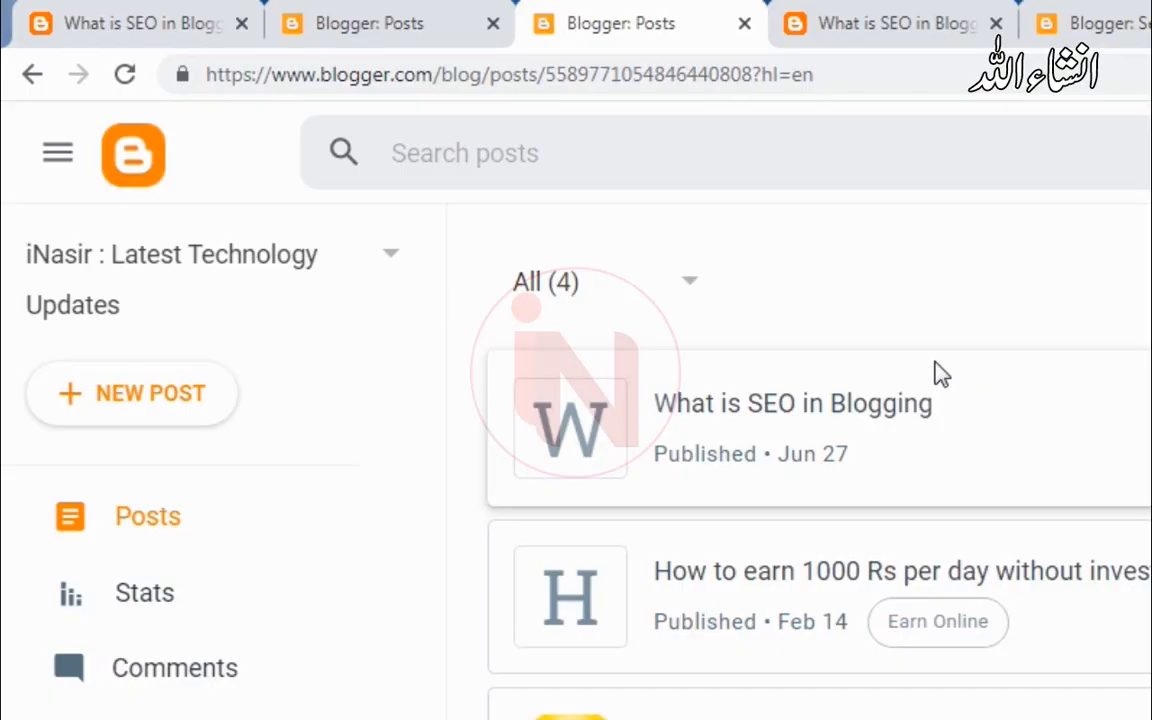
- View the republished post and paste the copied old URL into a blank Notepad document, adding a blank line below it
click(884, 30)
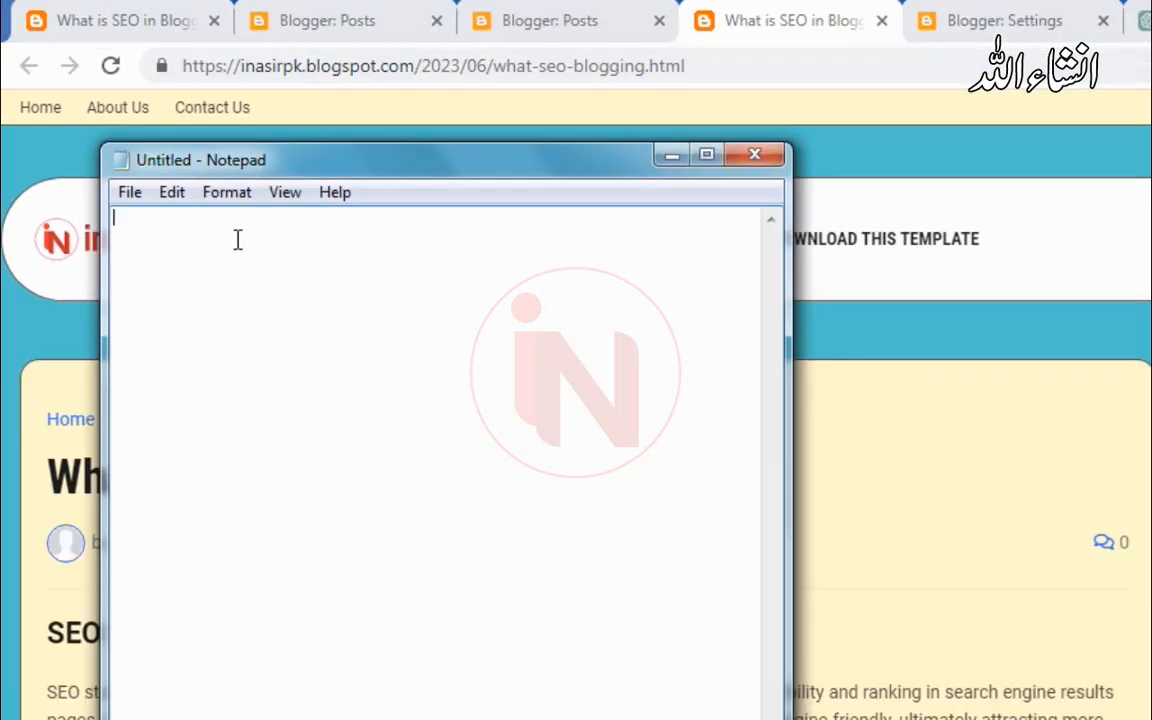
key(ctrl+v)
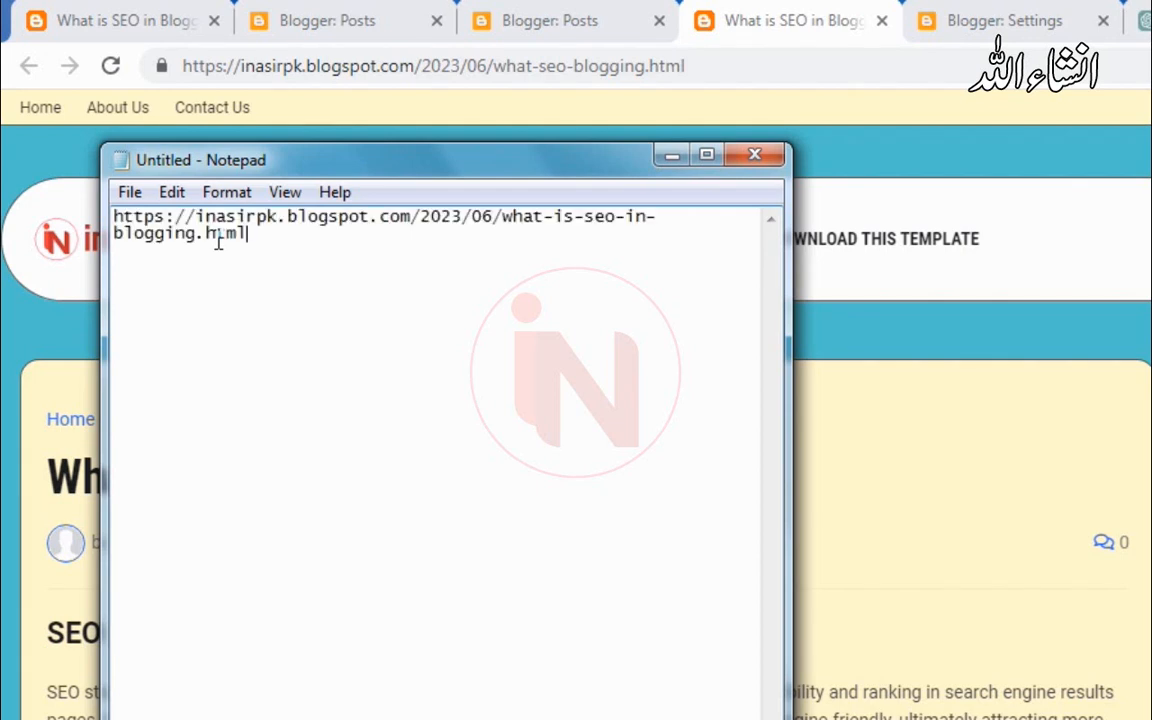
key(Return)
key(Return)
- Copy the post's new URL ending in what-seo-blogging.html and paste it below the old one in Notepad
click(417, 72)
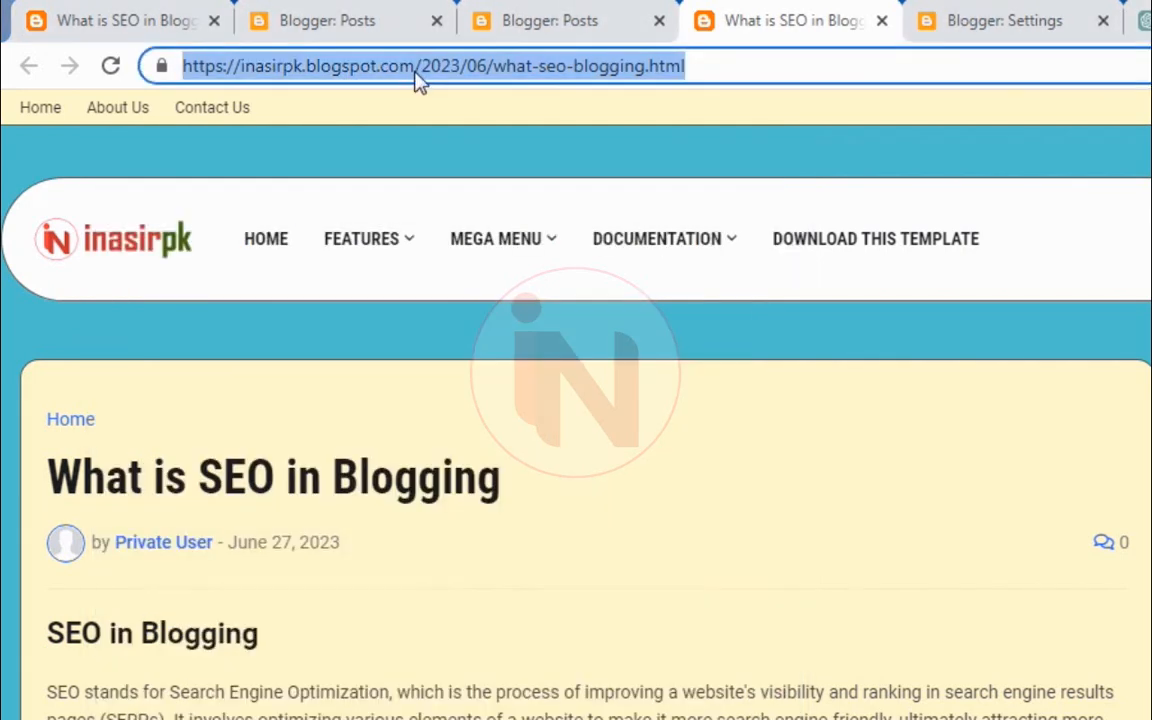
mouse_move(387, 338)
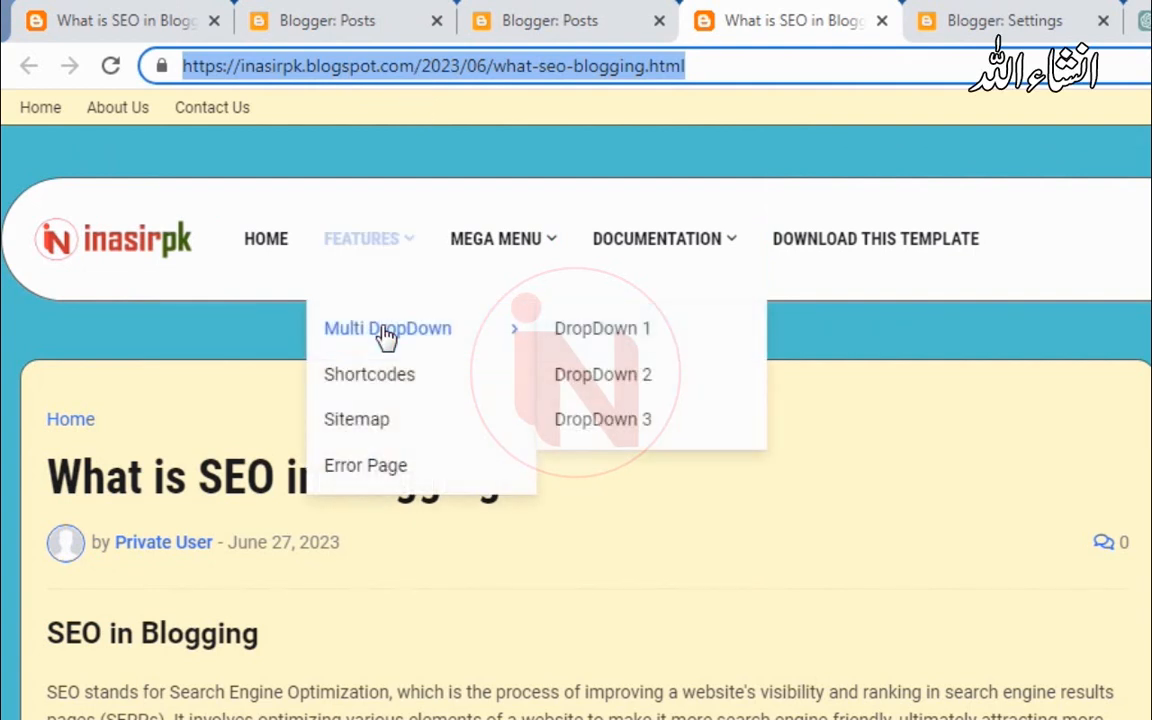
key(ctrl+c)
key(alt+Tab)
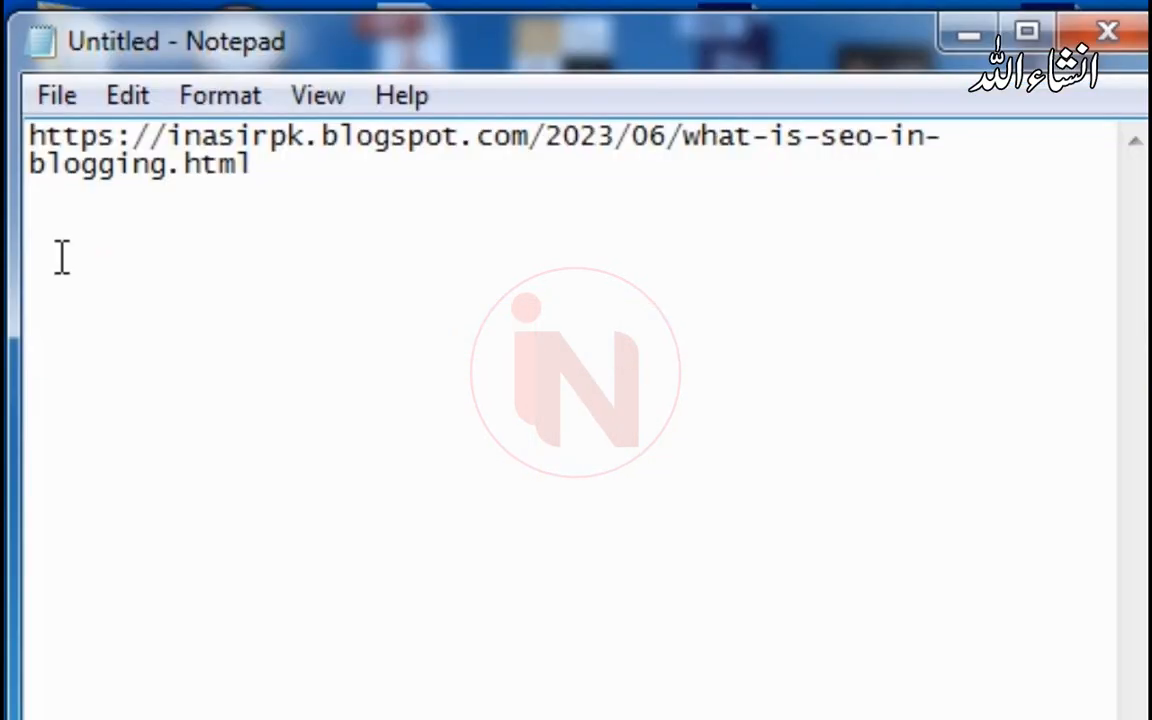
key(ctrl+v)
- Copy the old URL from Notepad and paste it as the From address of a new custom redirect in the Blogger settings
drag(252, 162, 30, 132)
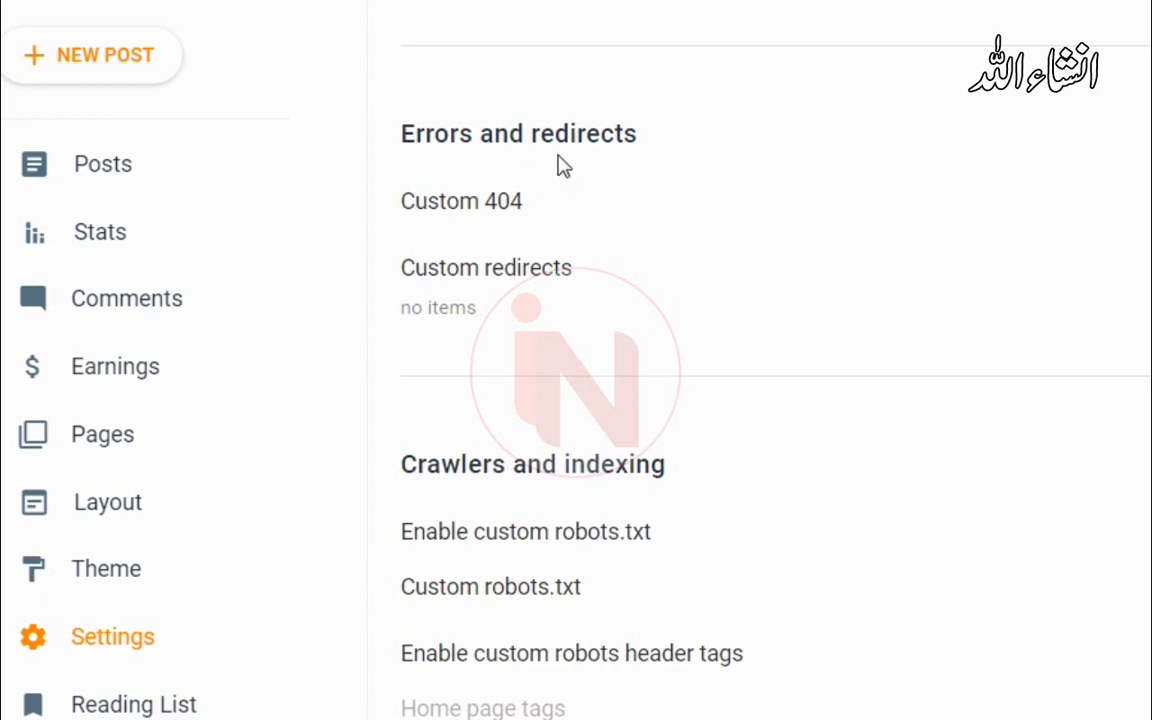
click(473, 279)
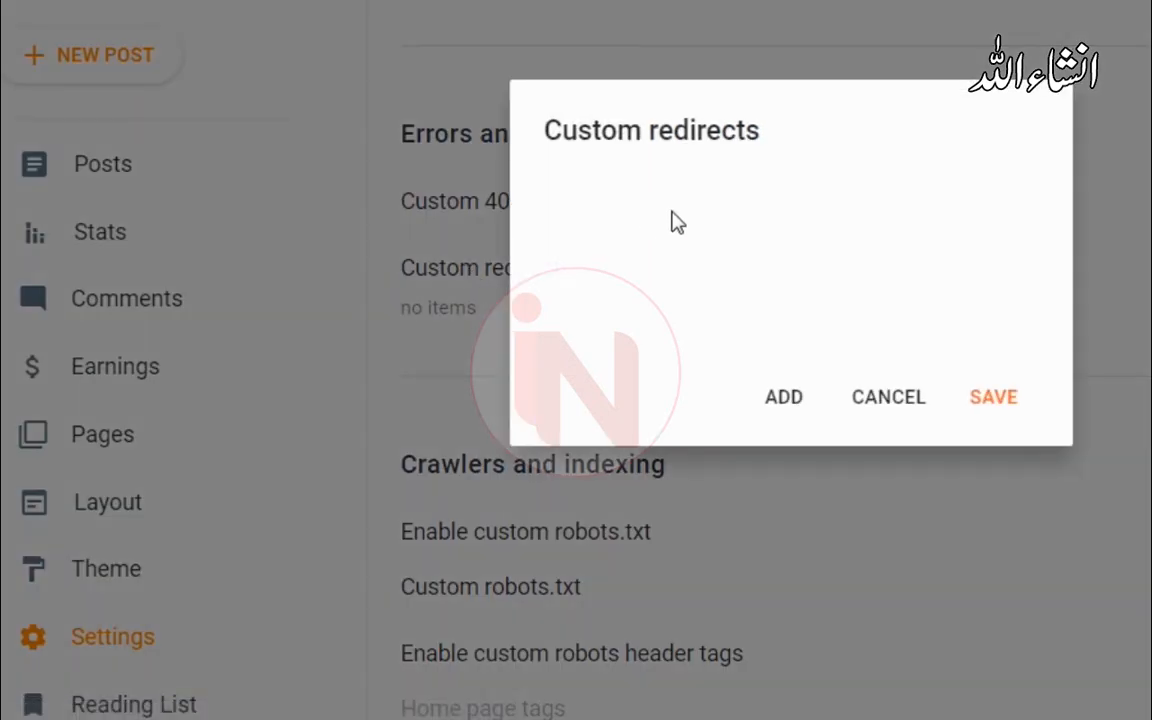
click(783, 397)
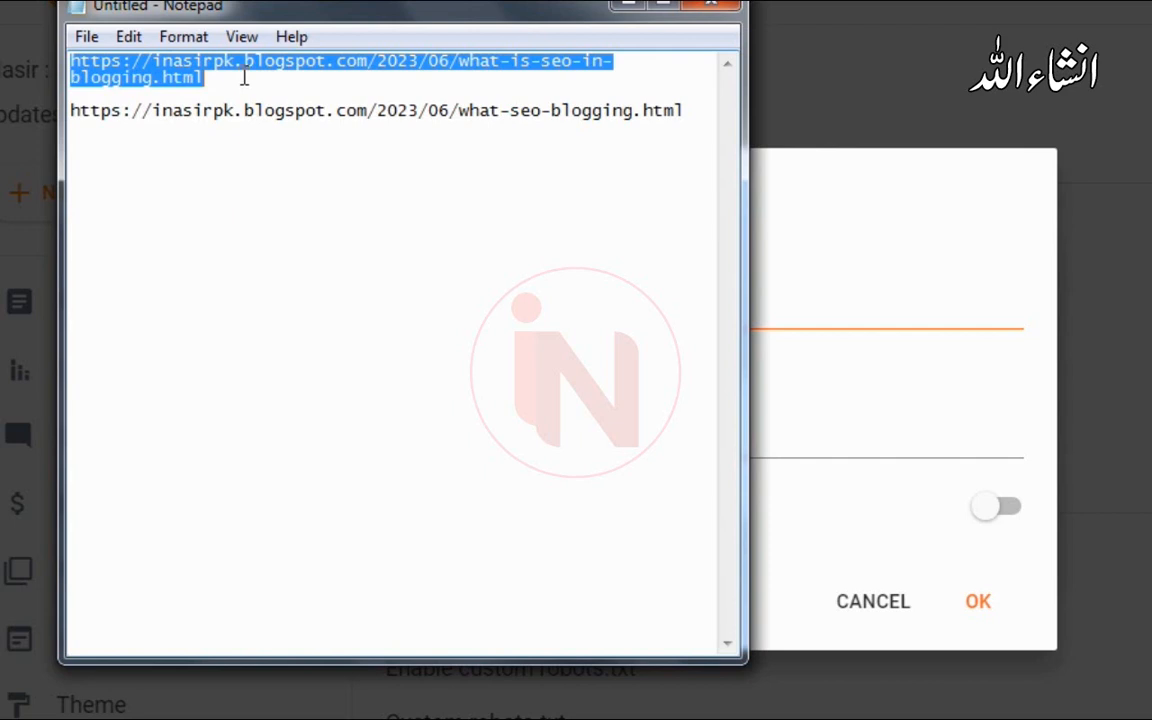
click(797, 304)
key(ctrl+v)
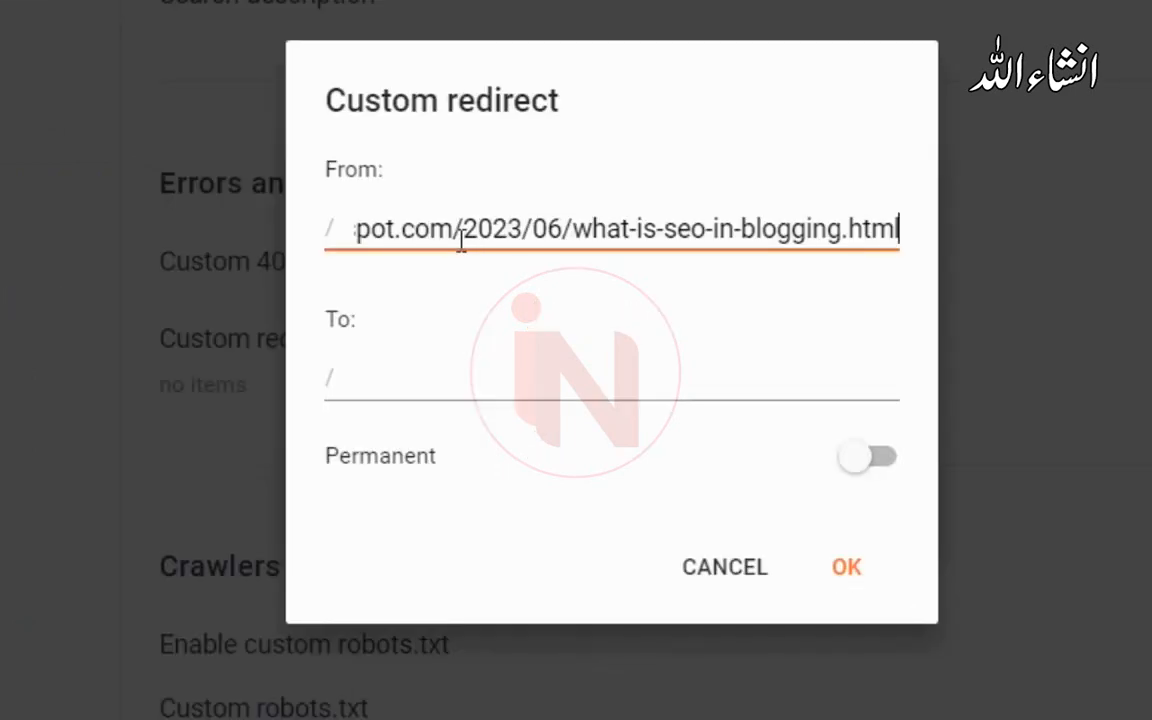
drag(368, 231, 388, 218)
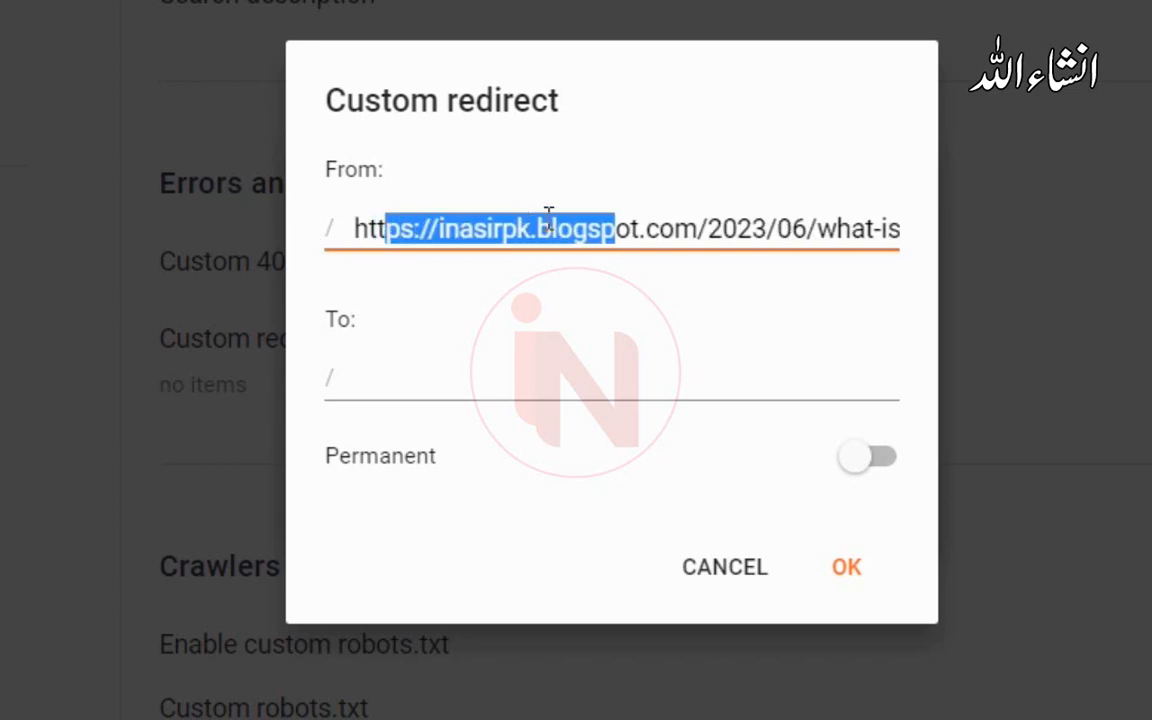
click(706, 226)
drag(706, 226, 329, 226)
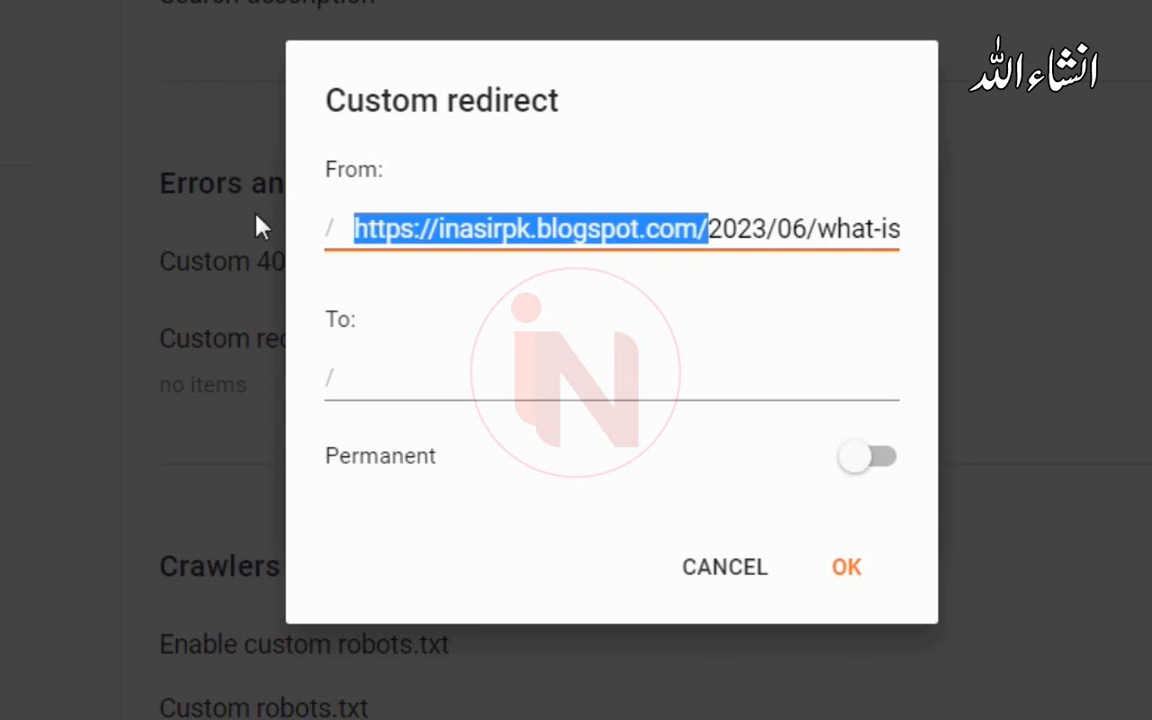
key(BackSpace)
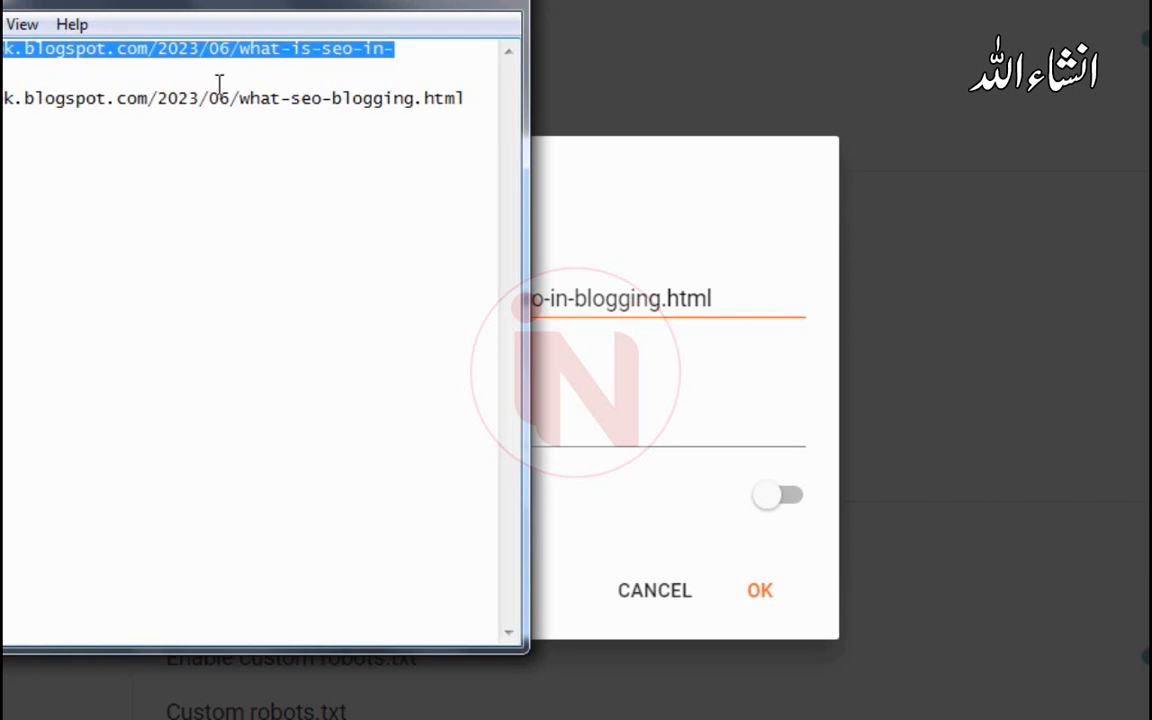
- Copy the path 2023/06/what-seo-blogging.html from Notepad and paste it as the redirect's To address
drag(469, 98, 164, 108)
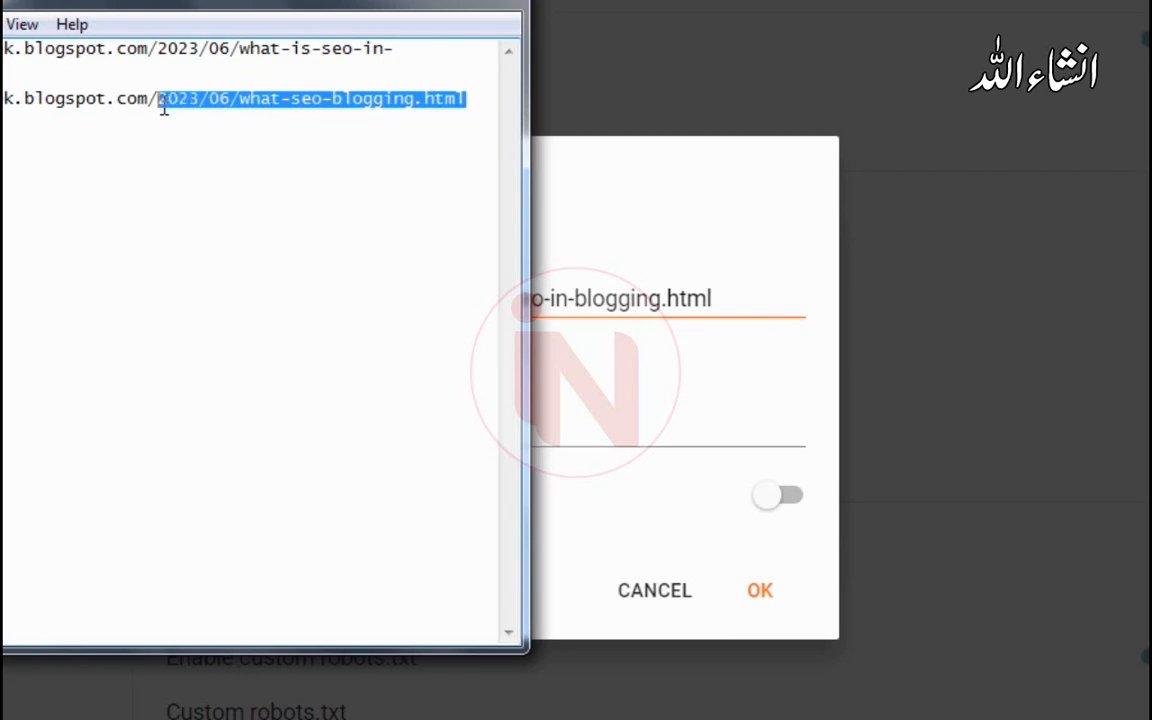
key(ctrl+c)
click(597, 410)
key(ctrl+v)
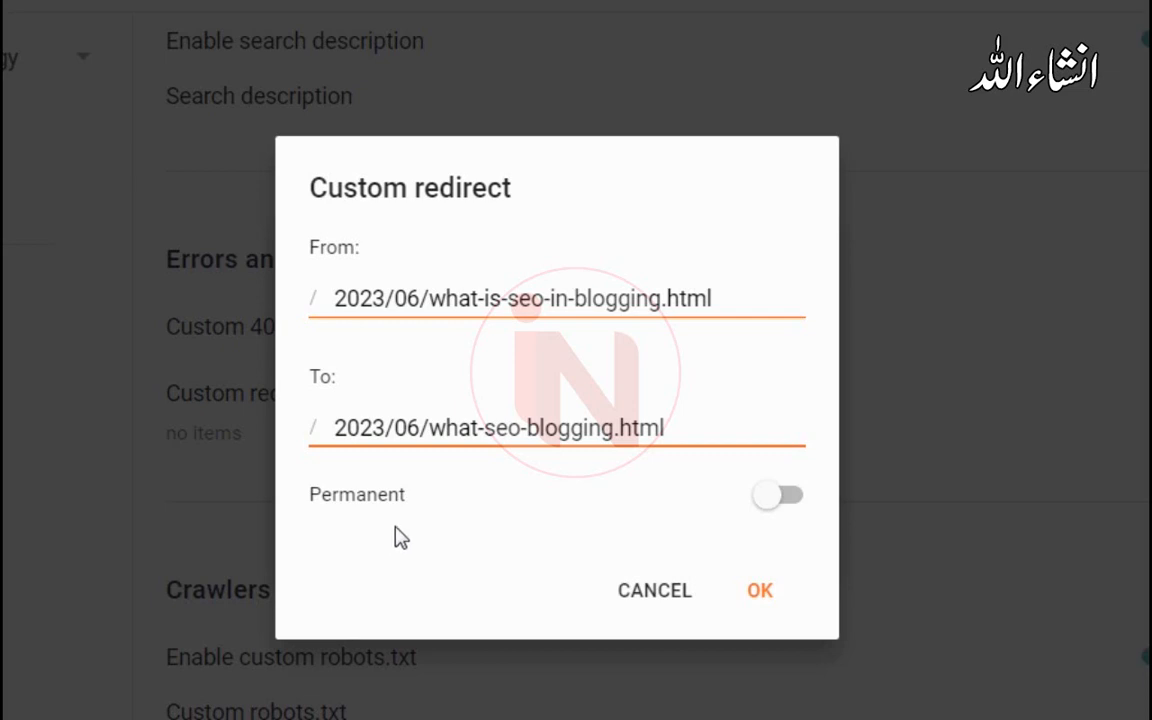
- Make the redirect permanent, accept it, and save the custom redirects
click(789, 498)
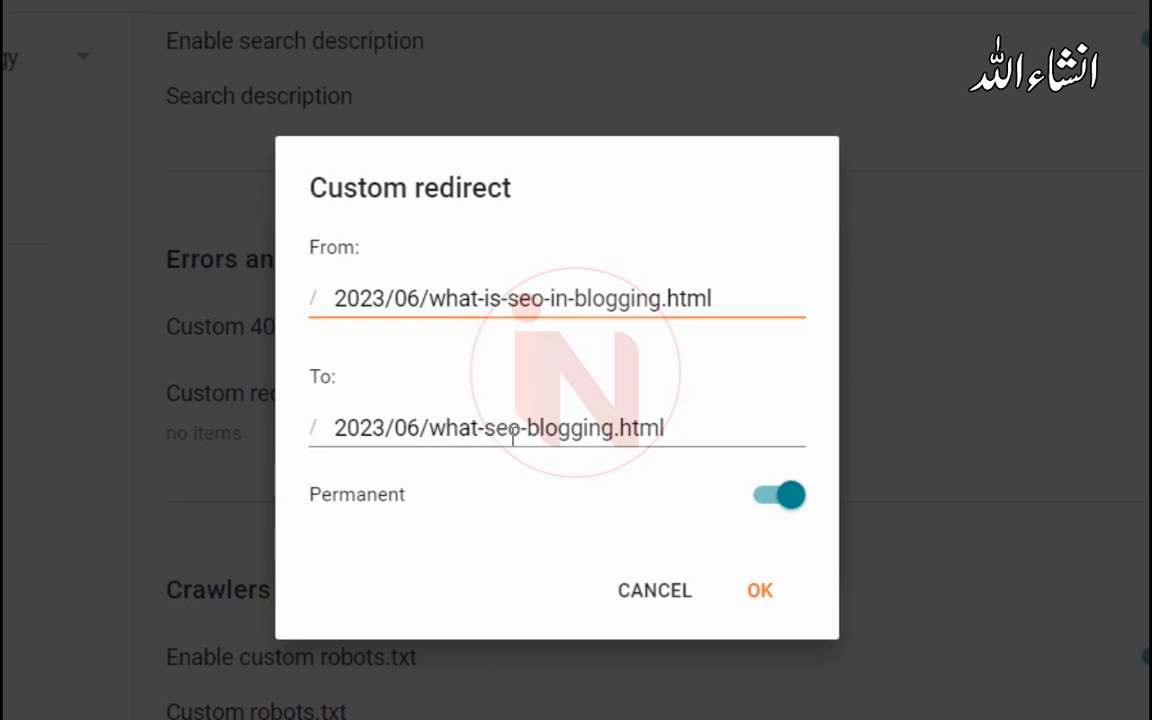
click(760, 592)
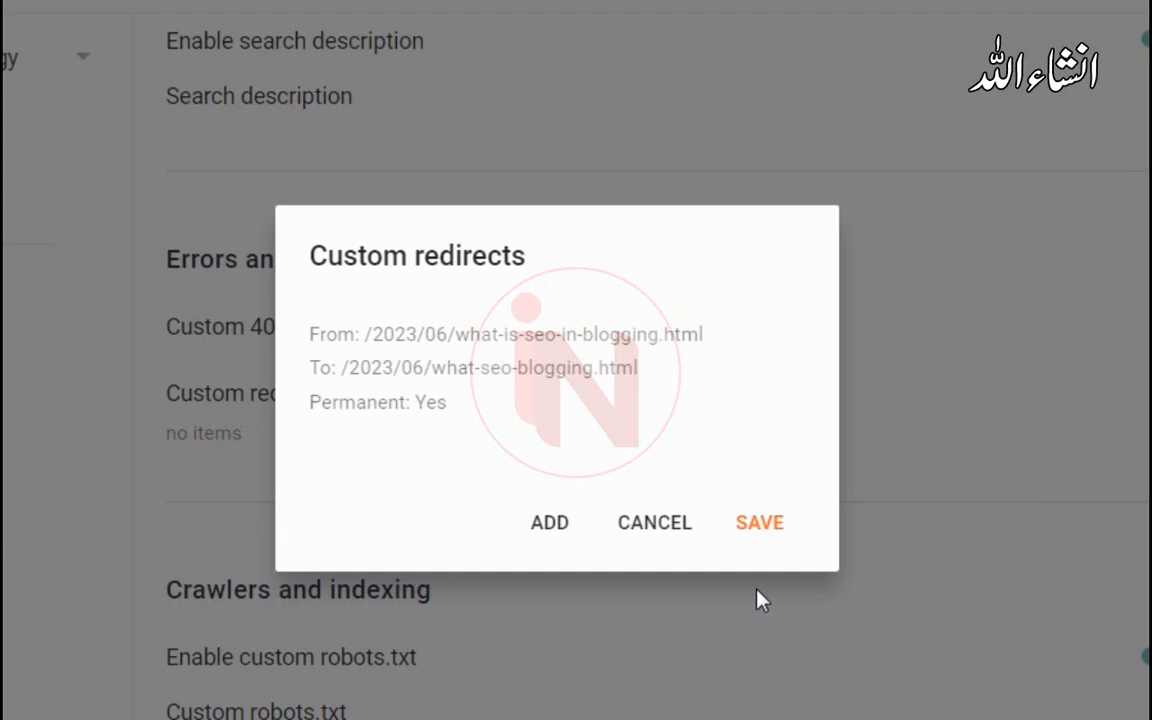
click(760, 524)
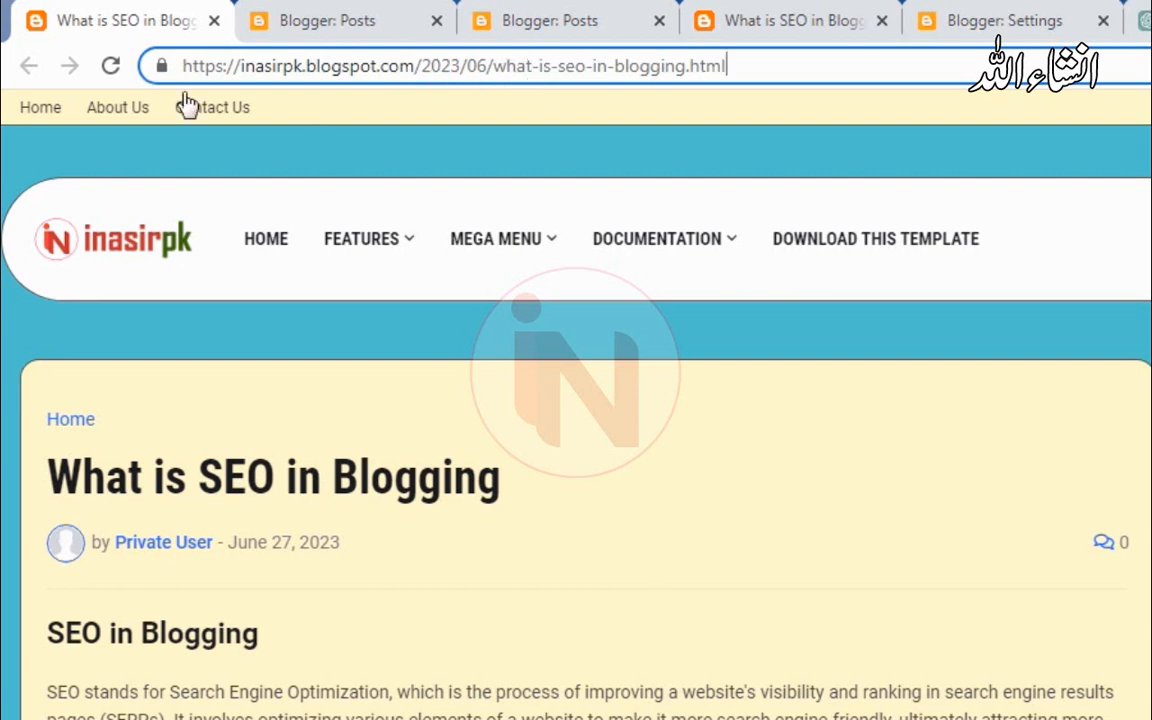
- Reload the post at its old URL to test the redirect
click(111, 76)
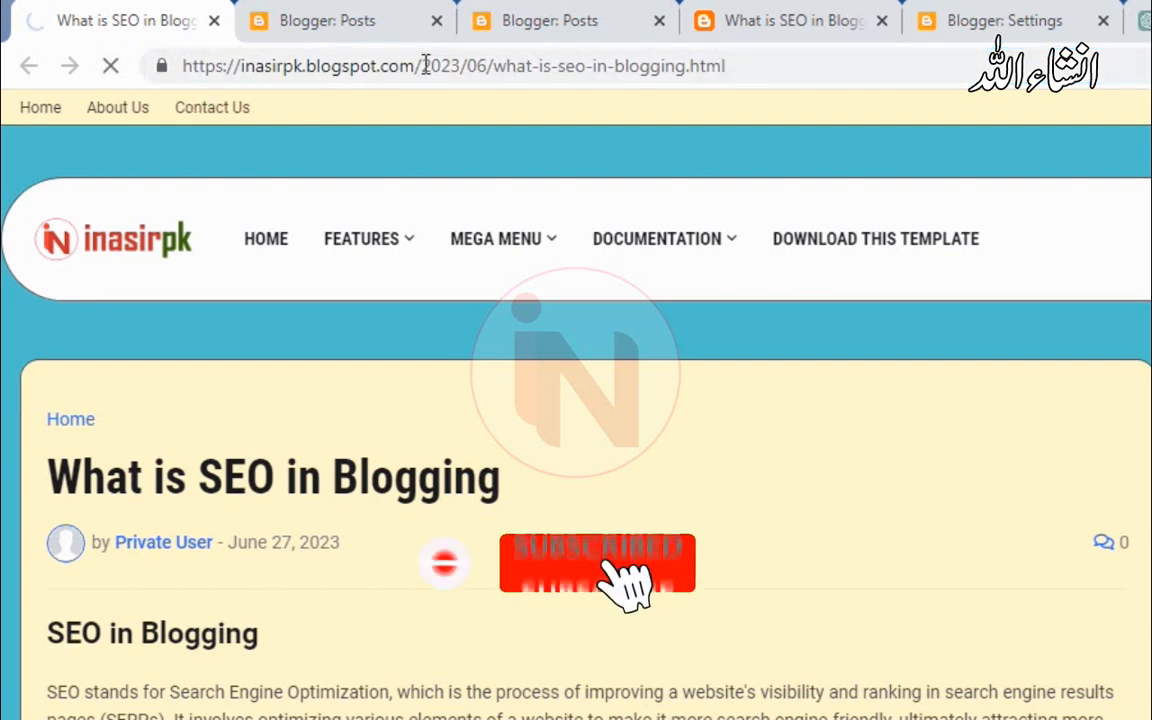